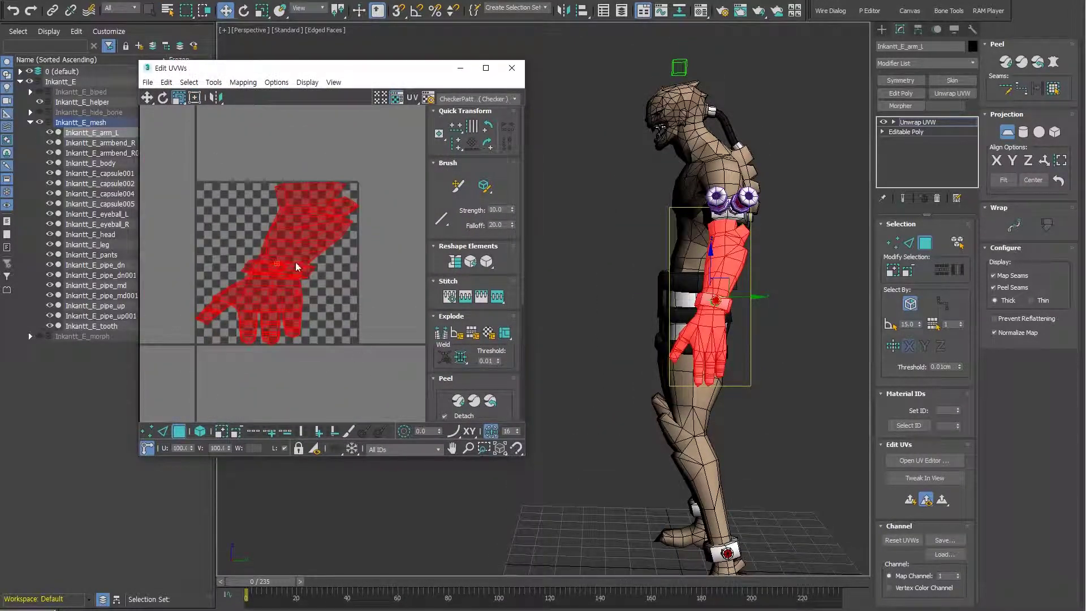
Step: Close the Edit UVWs window after checking the left arm's UVs over the checker map
left_click(512, 68)
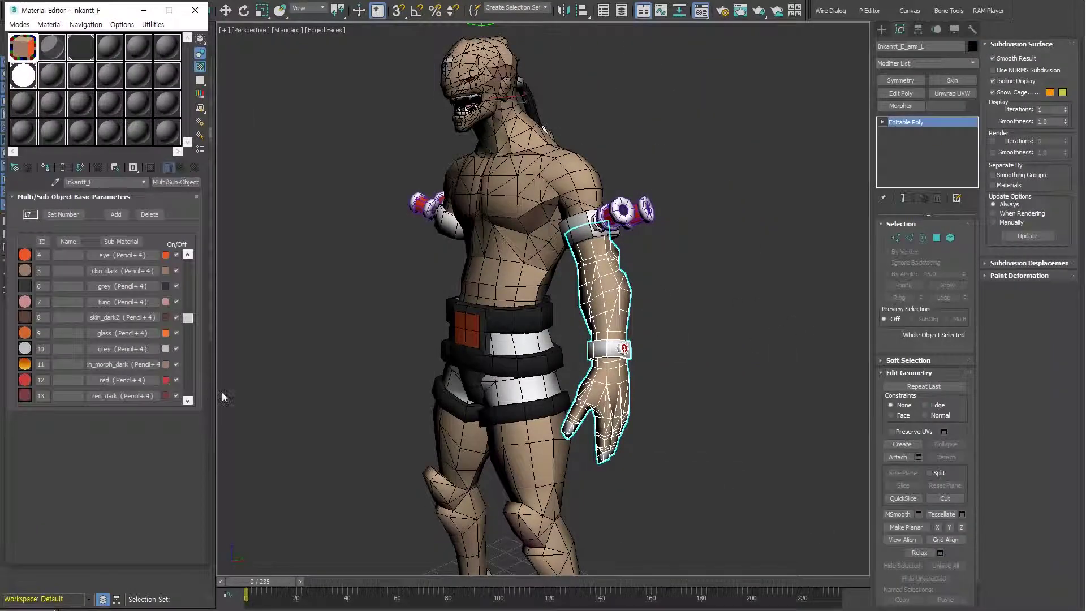
Step: Inspect the skin, skin_morph_dark and skin_morph sub-materials in the Multi/Sub-Object material
left_click_drag(163, 298, 162, 299)
scroll(129, 274, "up", 1)
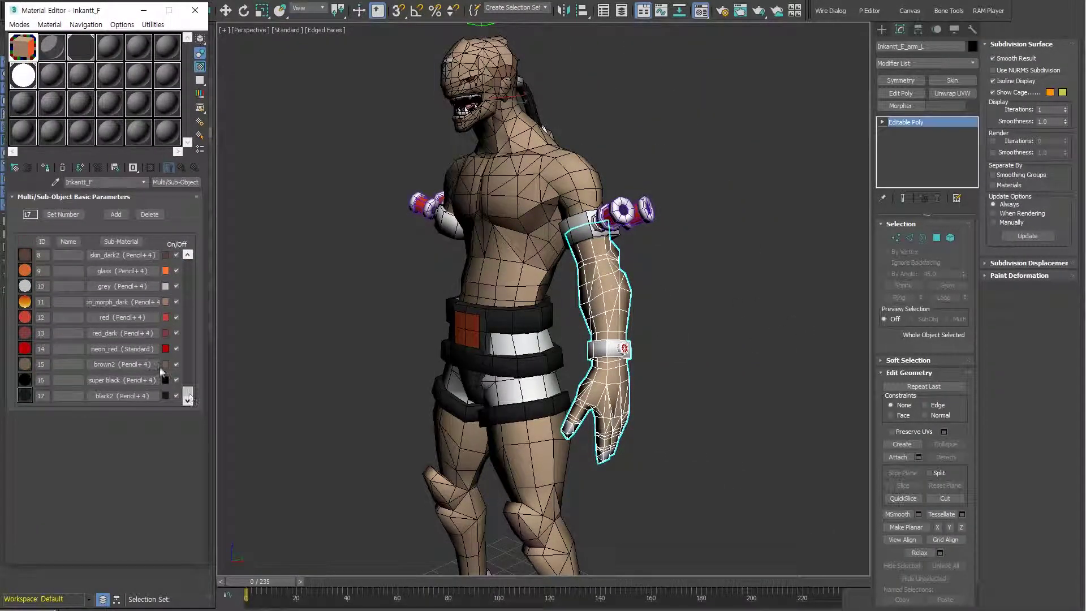
left_click(122, 364)
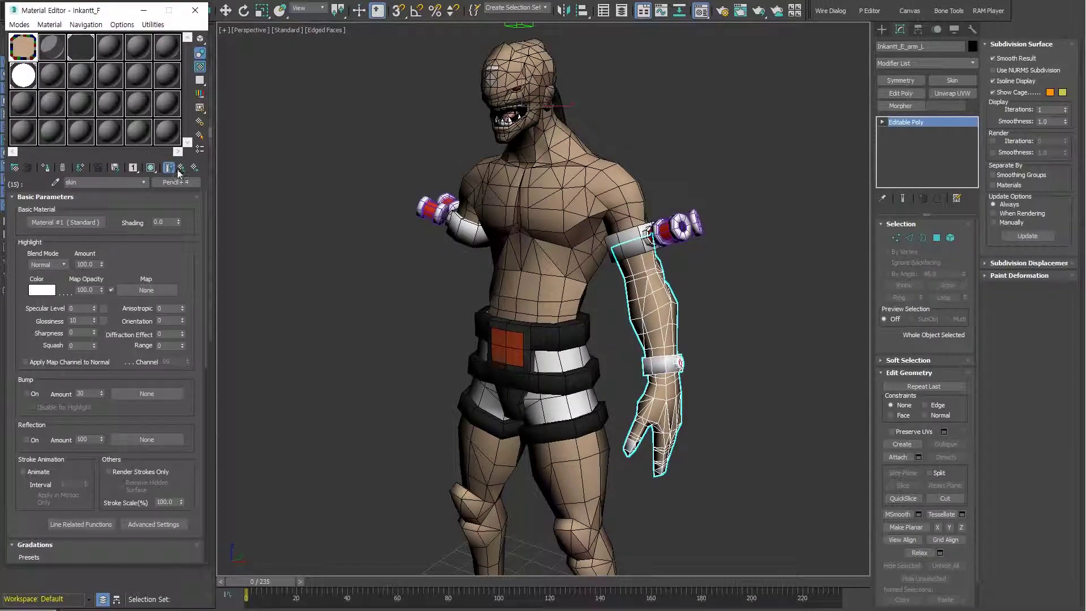
left_click(45, 167)
left_click(125, 318)
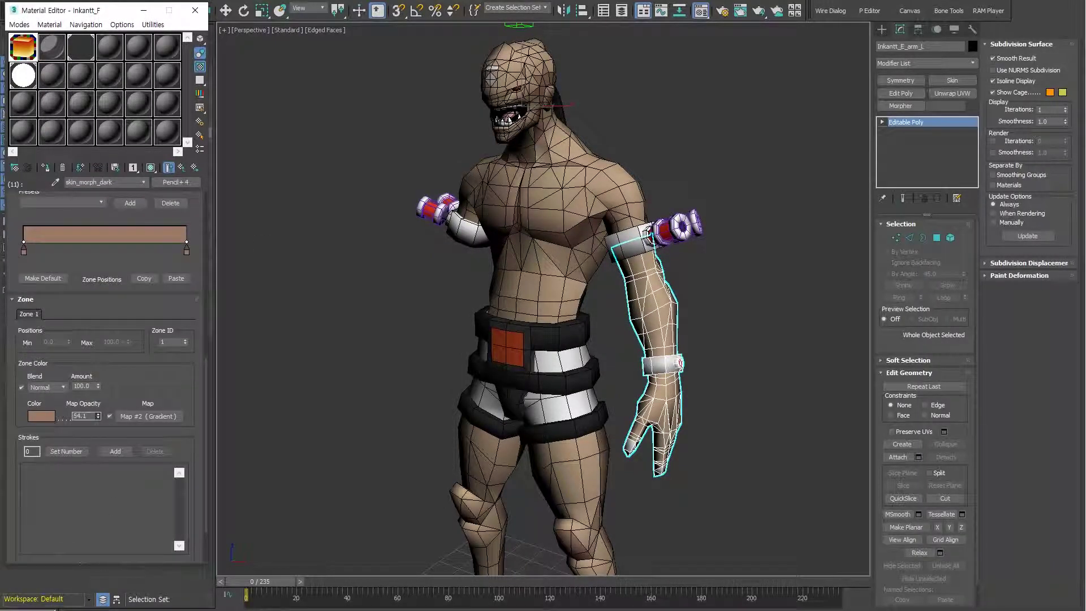
left_click(45, 168)
left_click(122, 364)
Step: Switch the arm to polygon editing while orbiting the view from side to front
mouse_move(426, 401)
middle_mouse_down("alt")
mouse_move(482, 401)
mouse_move(605, 344)
middle_mouse_up("alt")
key("4")
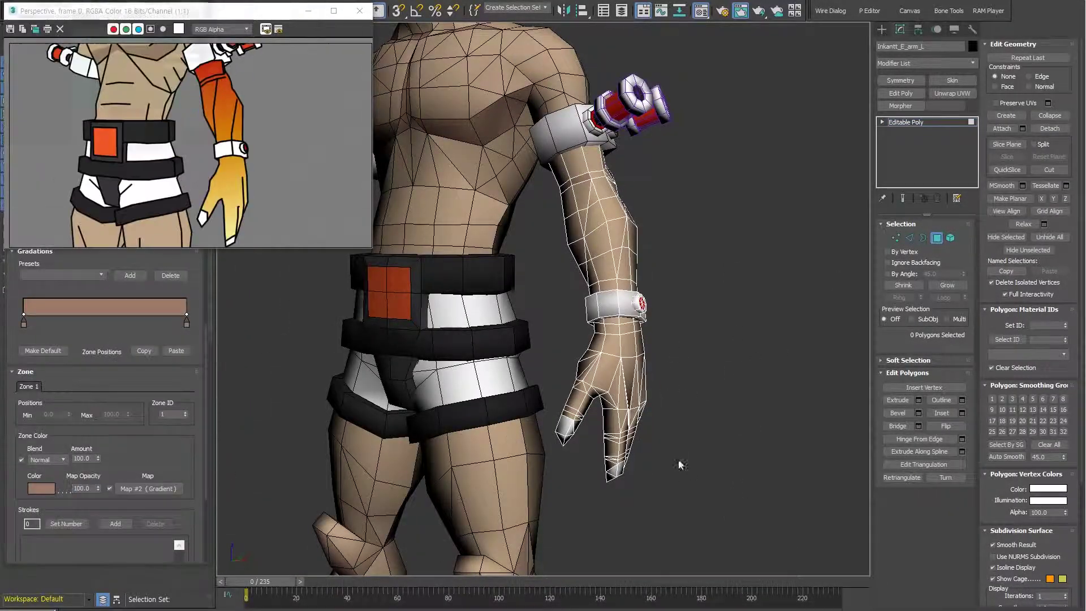
middle_click_drag(569, 366, 599, 314, "alt")
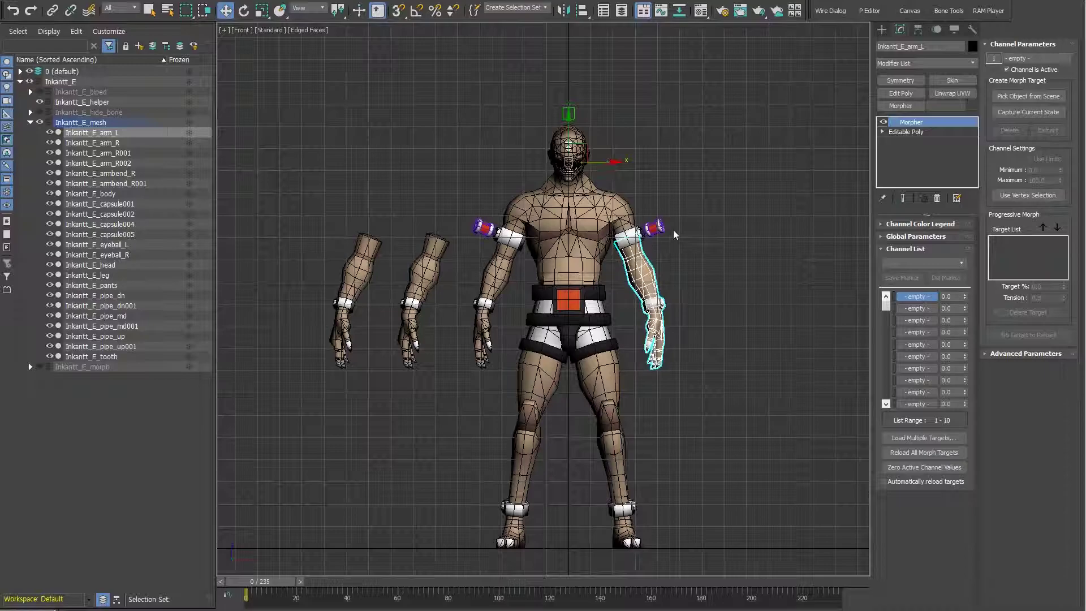
Step: Clone the left arm into a copy placed beside it
left_click_drag(647, 260, 666, 202, "shift")
left_click(553, 357)
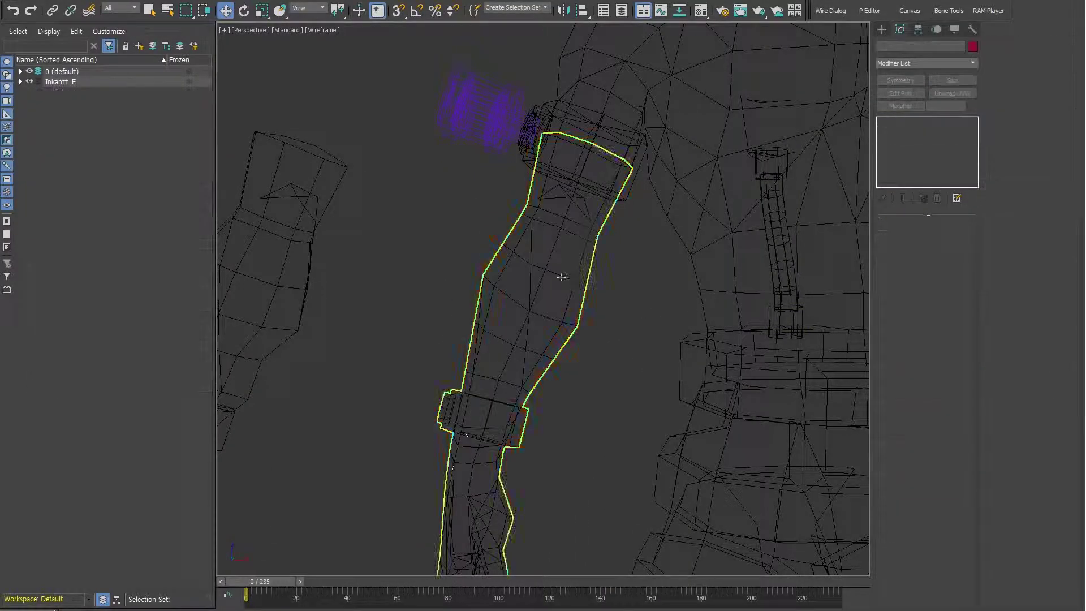
Step: Add a Skin Wrap modifier to the second arm copy, arm_L002
left_click(926, 390)
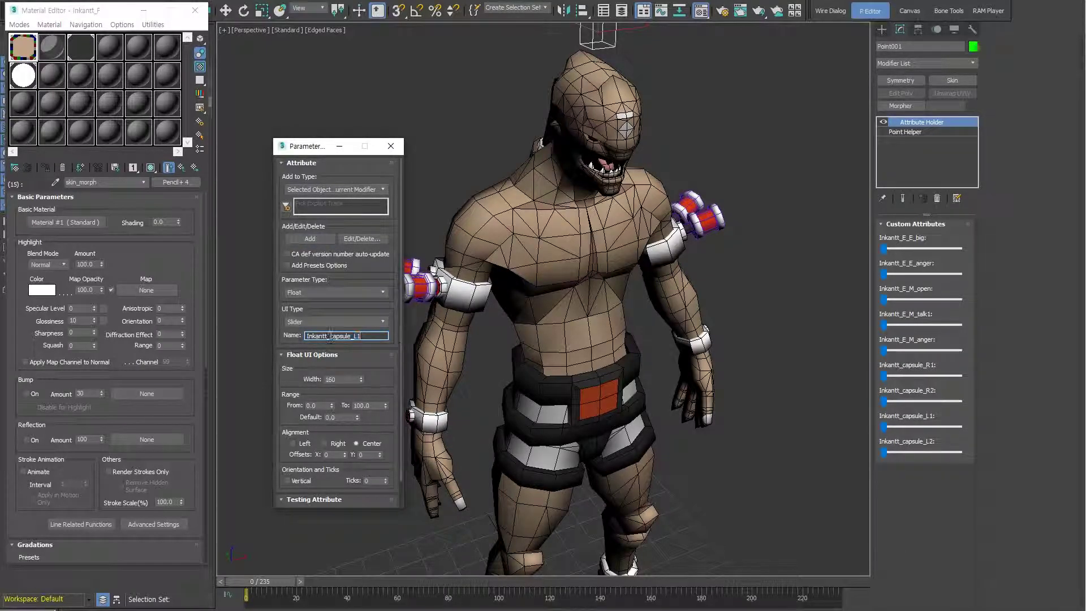
Step: Add Inkantt_E_arm_R and Inkantt_E_arm_L float sliders to Point001 and apply the changes
left_click(313, 241)
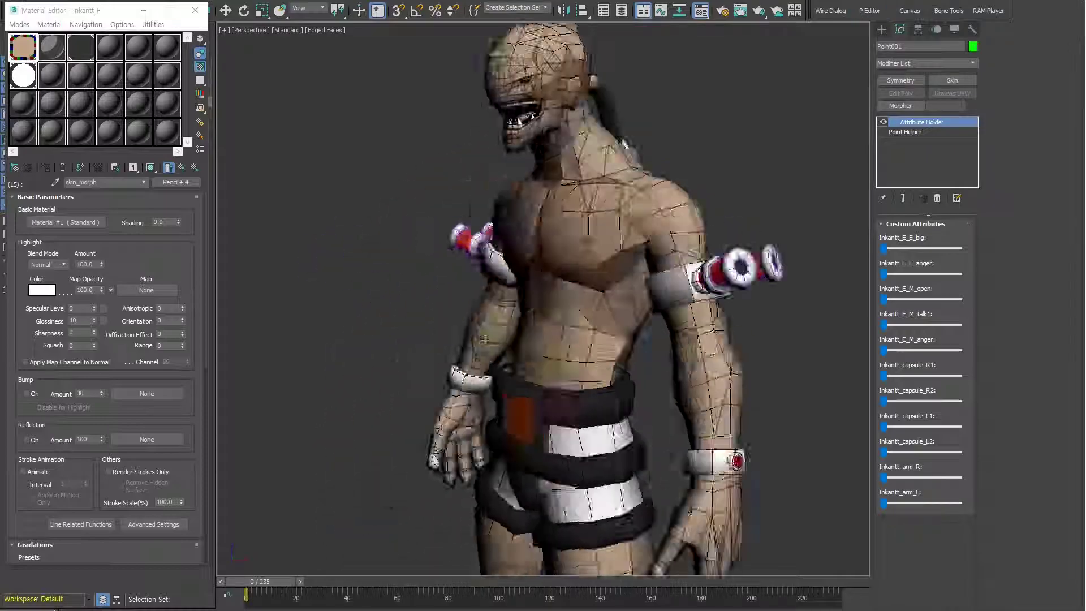
left_click(362, 238)
type("_E_arm_L")
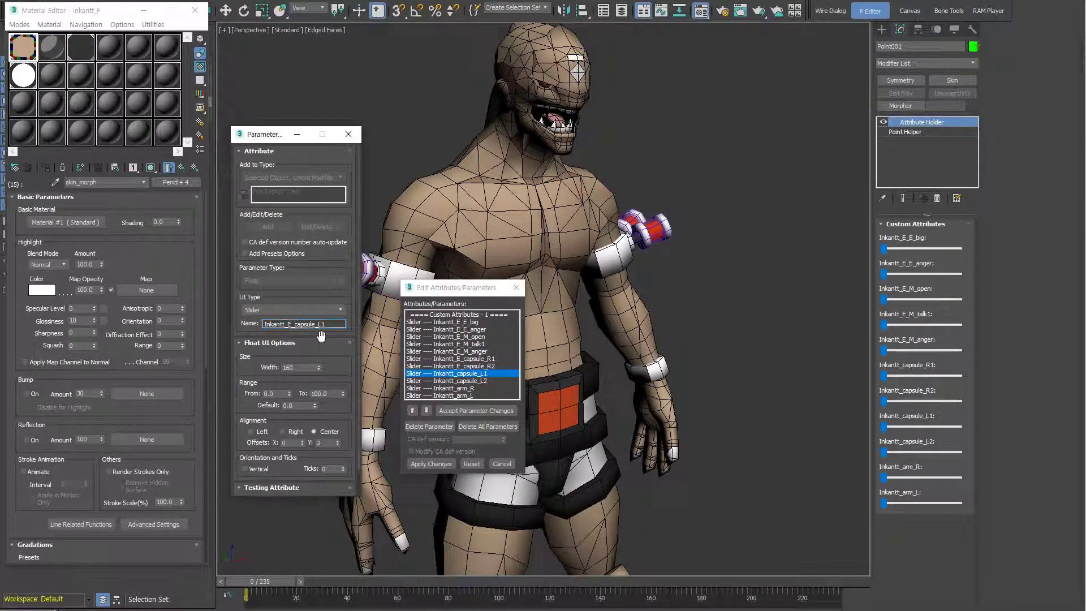
left_click(431, 464)
left_click(830, 10)
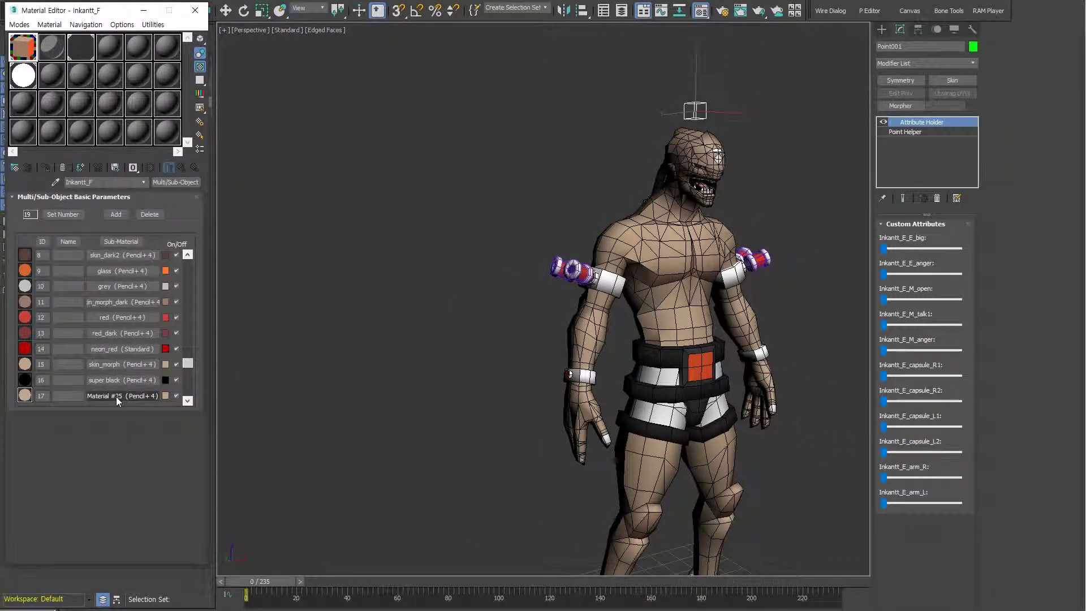
Step: Paste the skin morph material into sub-materials 17 and 18 as skin_morph_L and skin_morph_dark_L
left_click(118, 396)
left_click(181, 167)
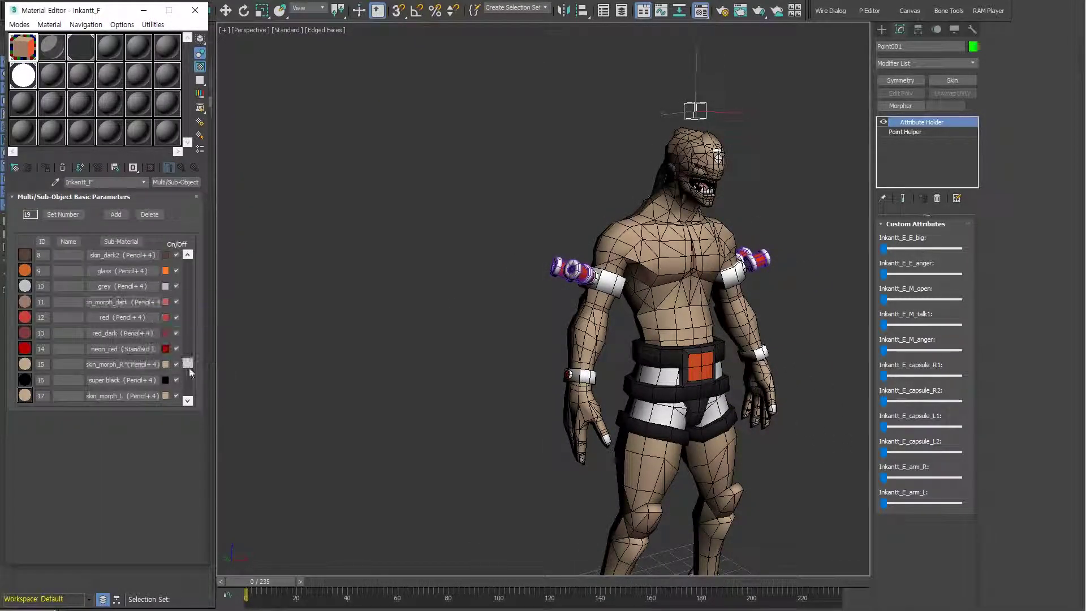
mouse_move(254, 403)
middle_mouse_down("alt")
mouse_move(358, 403)
mouse_move(227, 396)
middle_mouse_up("alt")
right_click(122, 379)
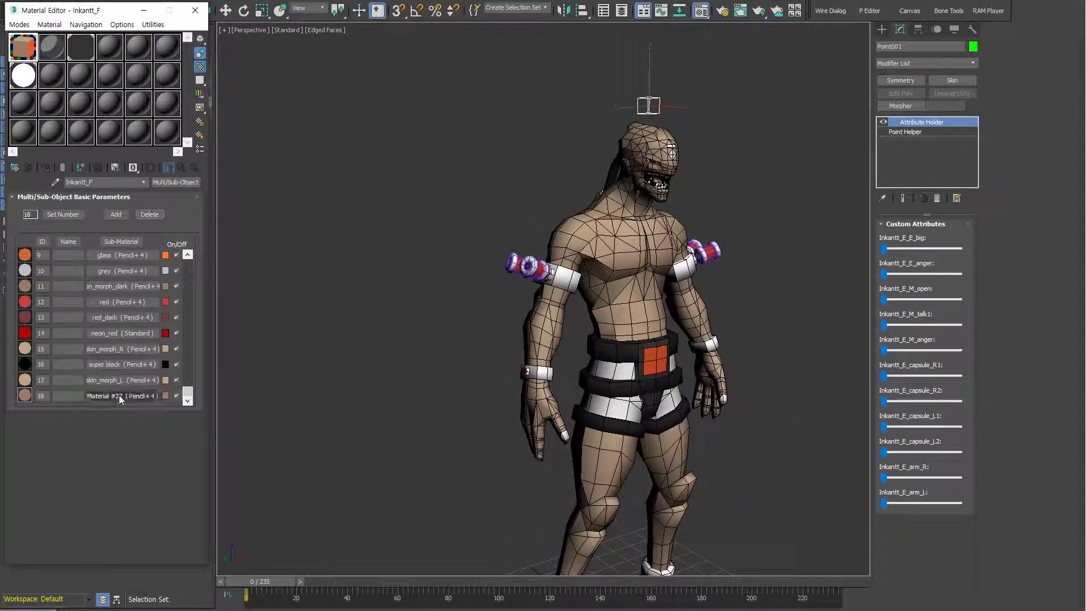
left_click(122, 395)
left_click(181, 167)
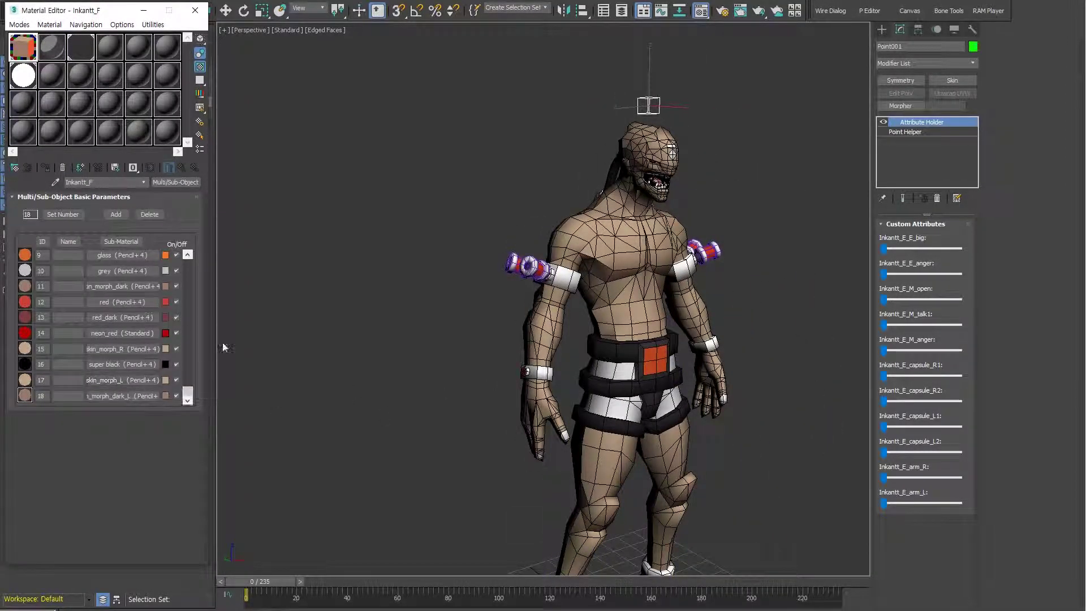
Step: Select the left arm's polygons, review sub-material 17, and render a preview
left_click(702, 317)
scroll(565, 283, "up", 5)
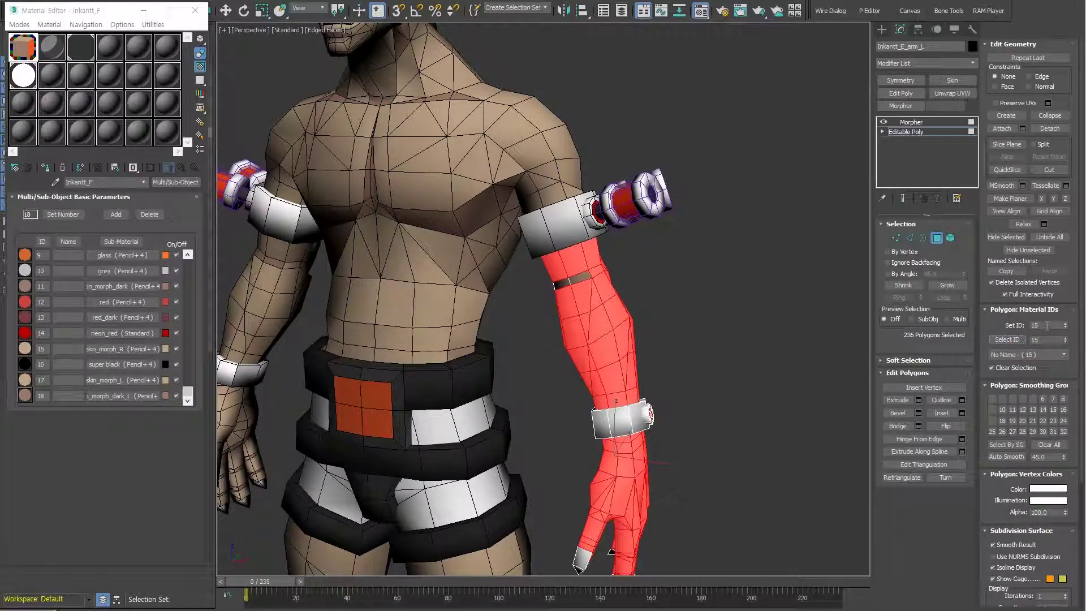
left_click(122, 379)
scroll(102, 396, "down", 2)
scroll(543, 306, "down", 5)
key("shift+q")
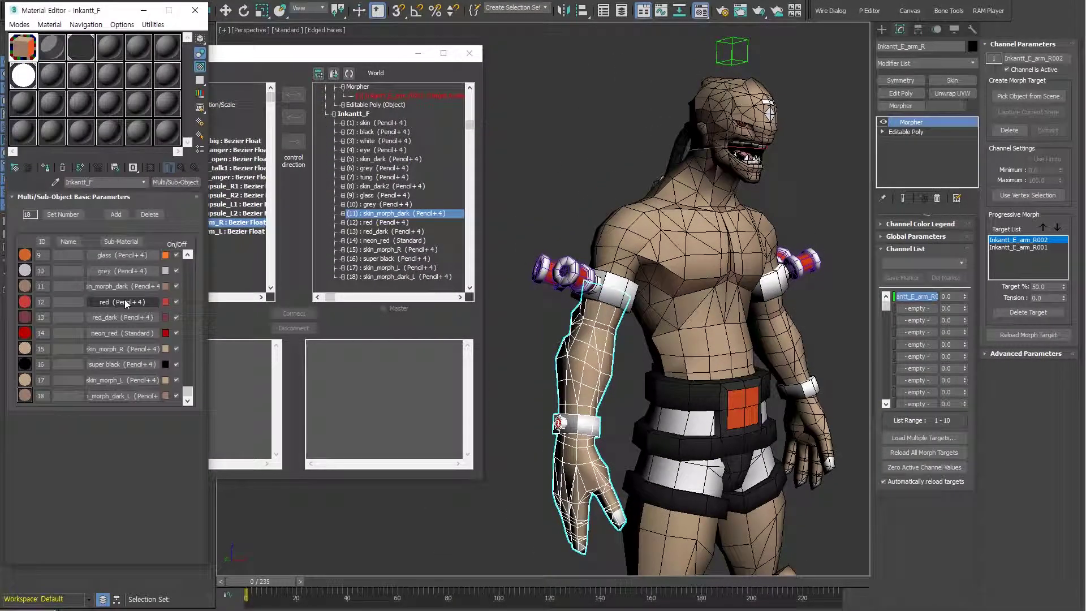
Step: Wire Inkantt_E_arm_R to skin_morph_dark_R's Zones 0 Map Opacity
left_click(182, 168)
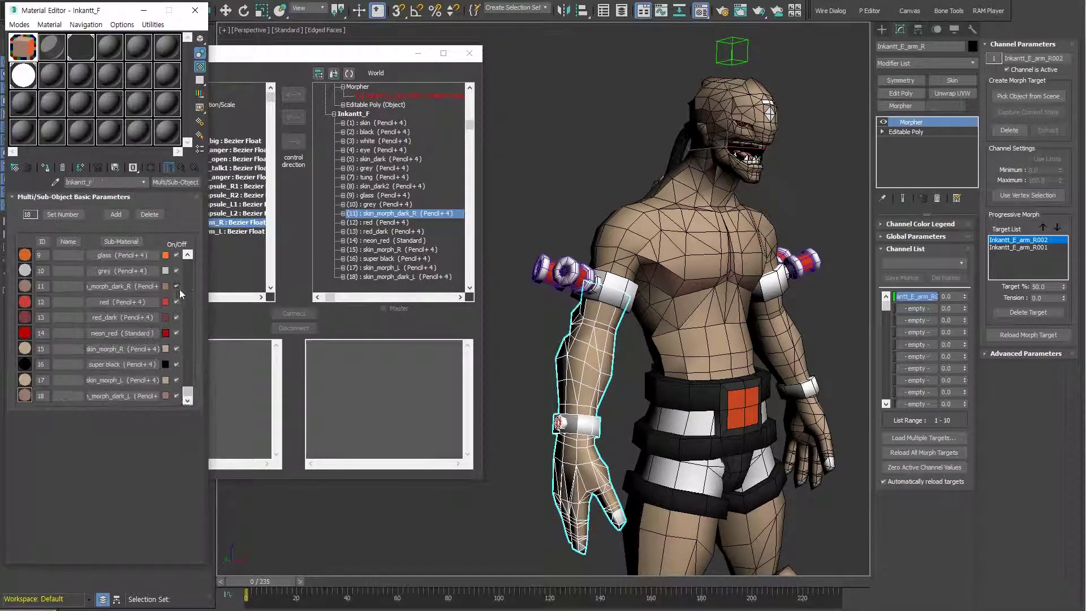
left_click(195, 10)
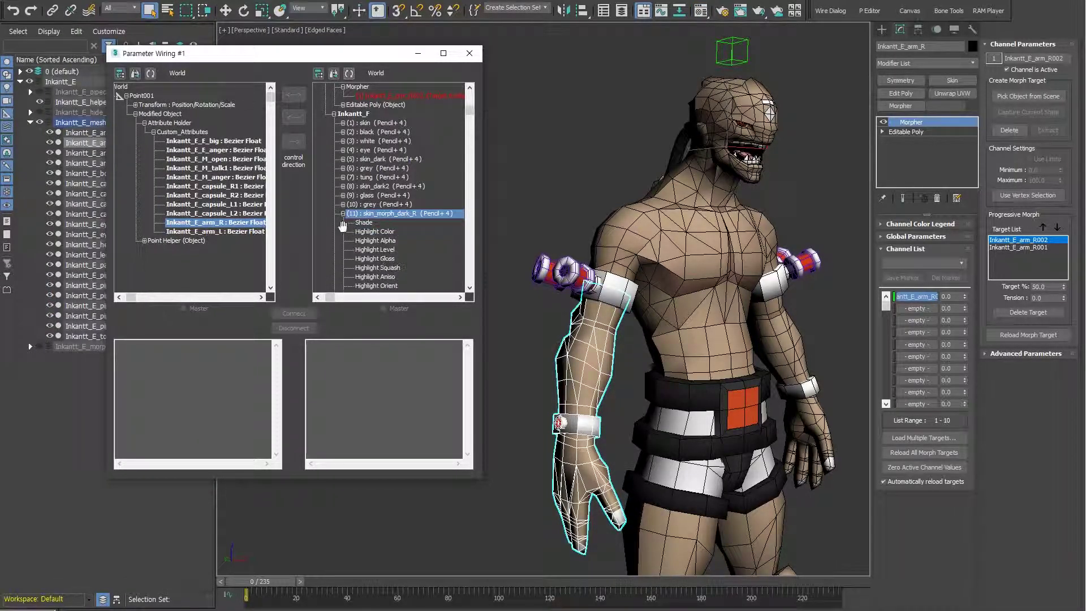
left_click(349, 213)
scroll(368, 227, "down", 1)
left_click(391, 204)
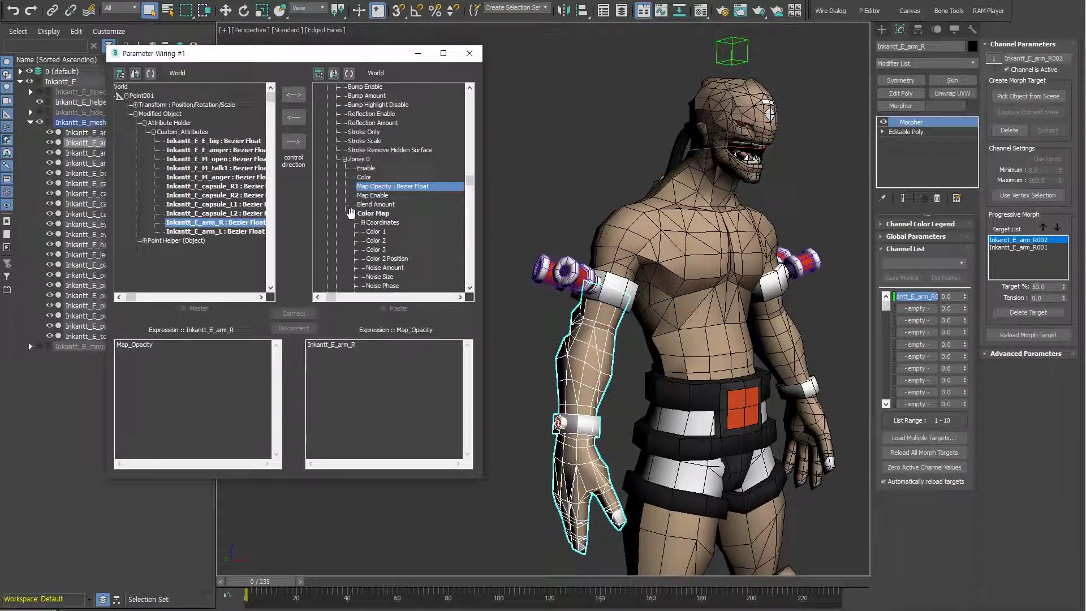
Step: Wire Inkantt_E_arm_L to the left morph material's Map Opacity and collapse the material entries
scroll(379, 225, "up", 4)
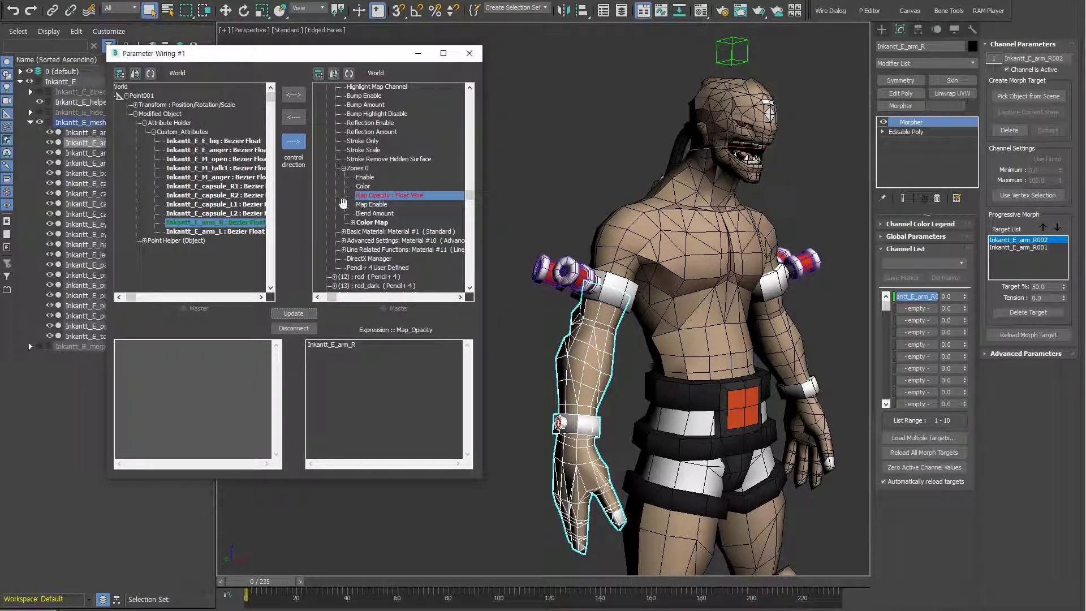
scroll(370, 187, "up", 3)
left_click(345, 187)
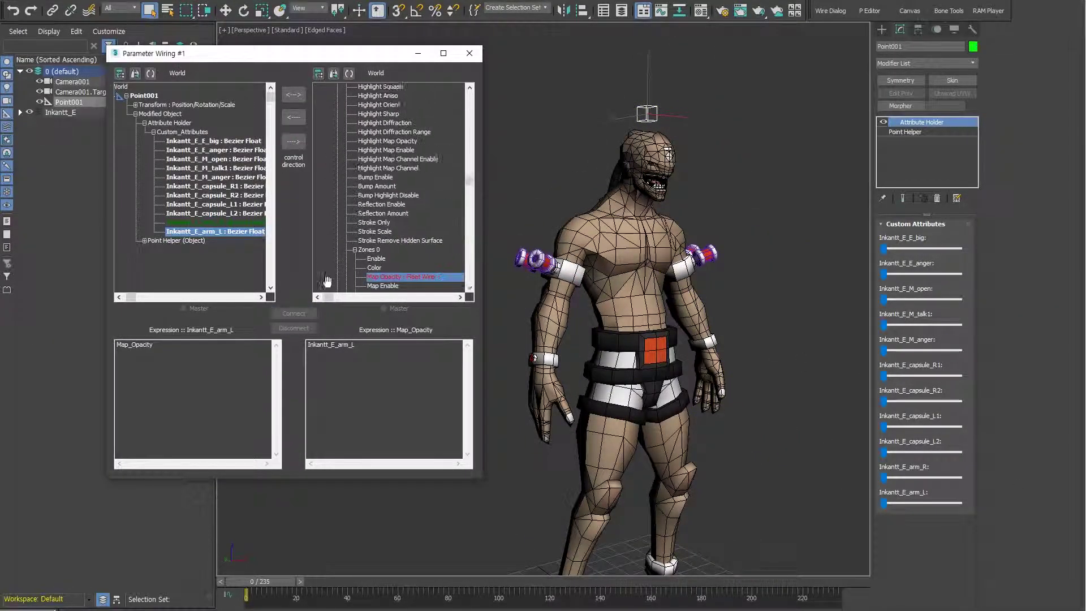
left_click(327, 281)
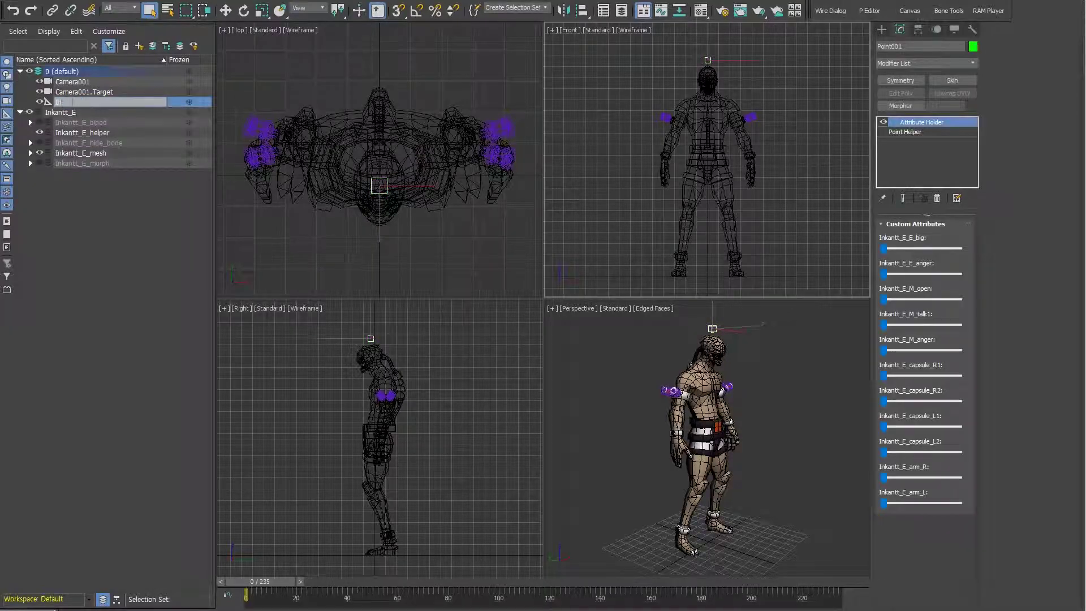
Step: Expand hide_bone in the Scene Explorer and select Inkantt_E to show its modifier stack
left_click(29, 101)
left_click(31, 113)
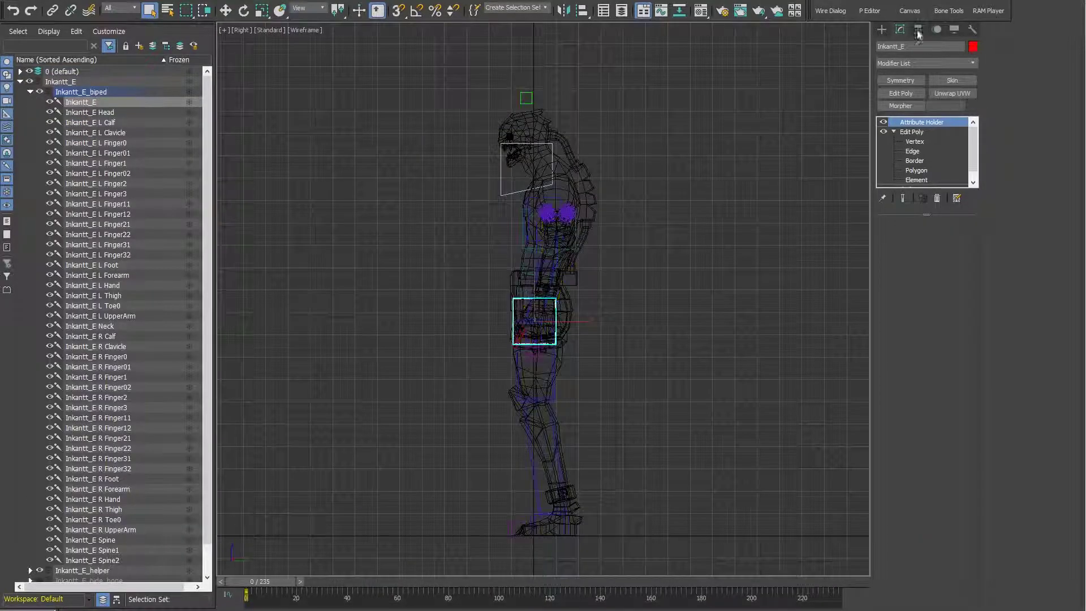
left_click(939, 31)
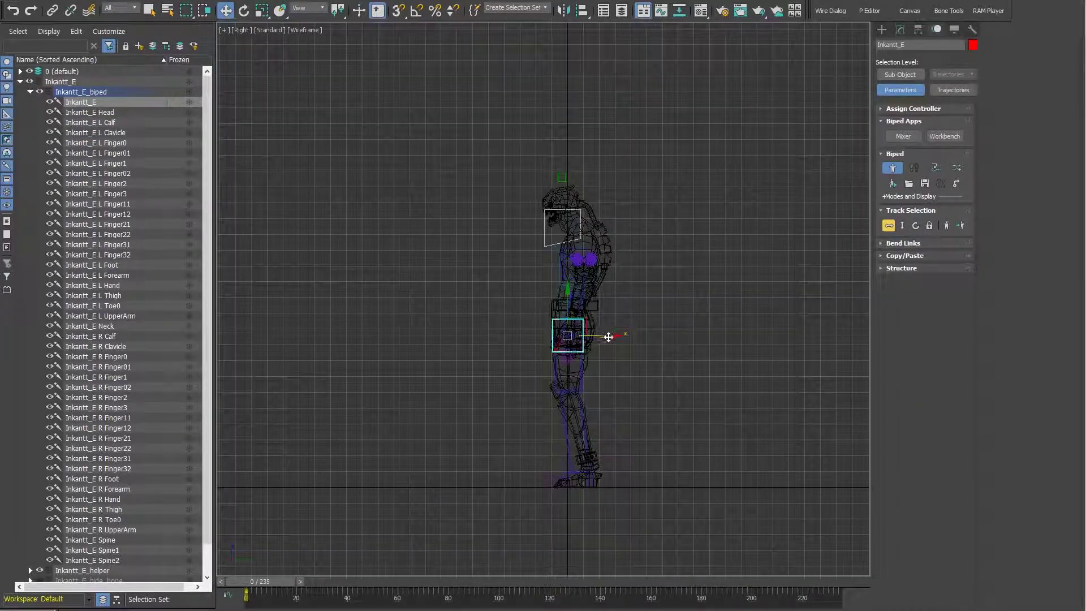
scroll(644, 313, "up", 3)
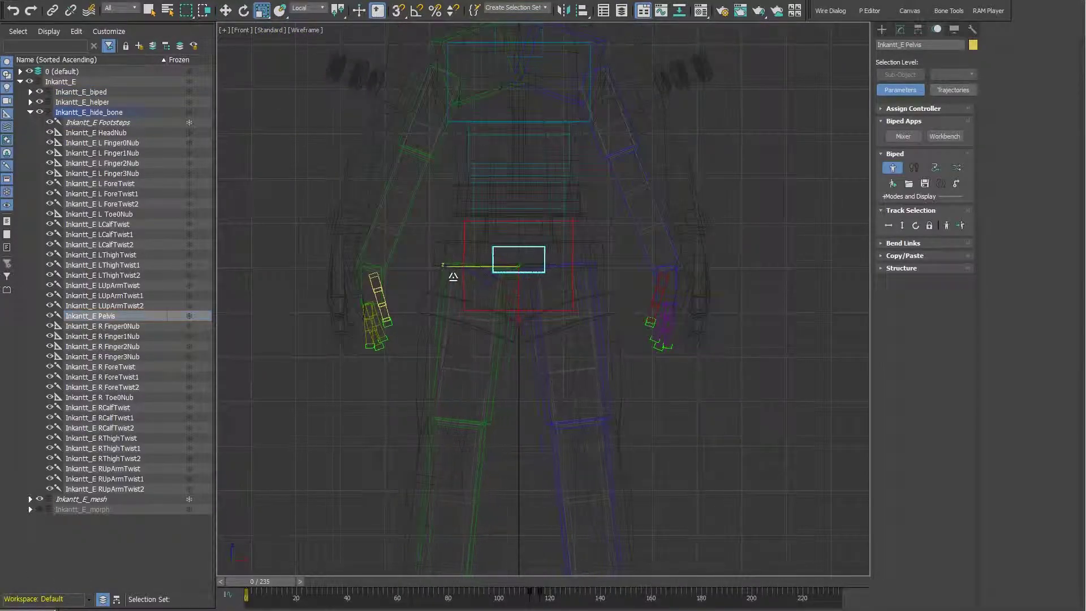
left_click(572, 236)
left_click(901, 29)
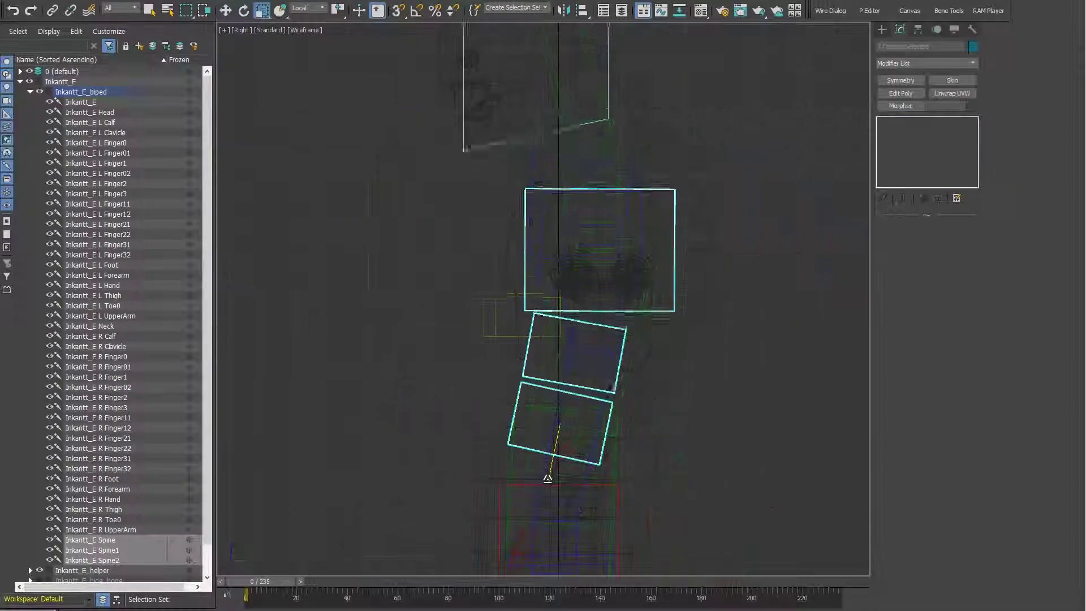
Step: Rotate the Spine1 bone about 3.7 degrees as a bend test
left_click(571, 351)
key("e")
left_click_drag(598, 347, 607, 356)
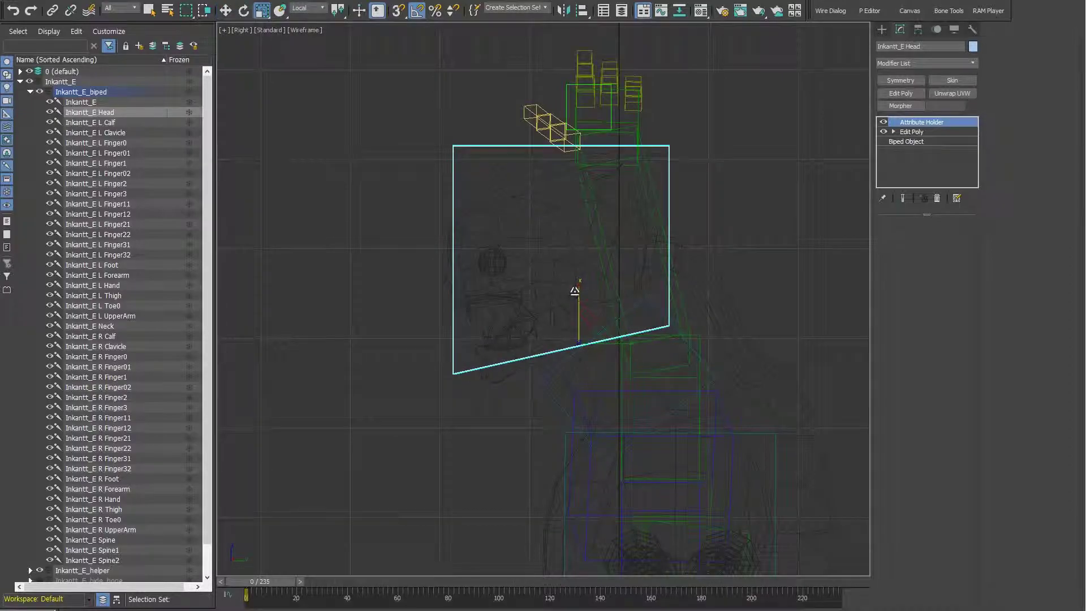
Step: Pull the Inkantt_E control box's bottom-left vertex down to frame the hips
key("1")
key("w")
left_click_drag(452, 339, 452, 361)
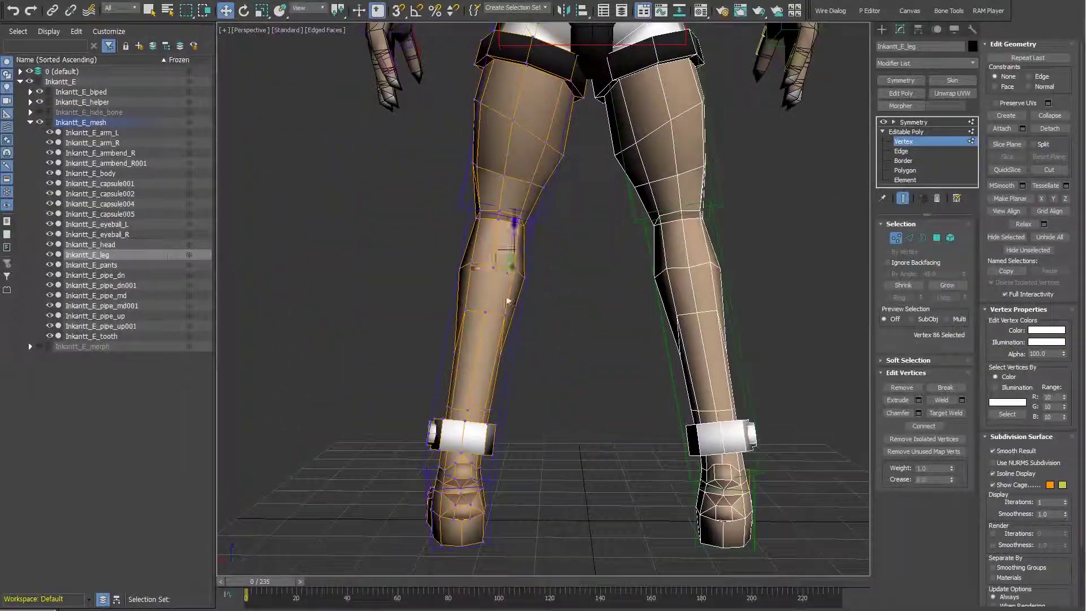
Step: Orbit the Perspective view around the lower body for a close look at the legs
middle_click_drag(508, 302, 636, 358, "alt")
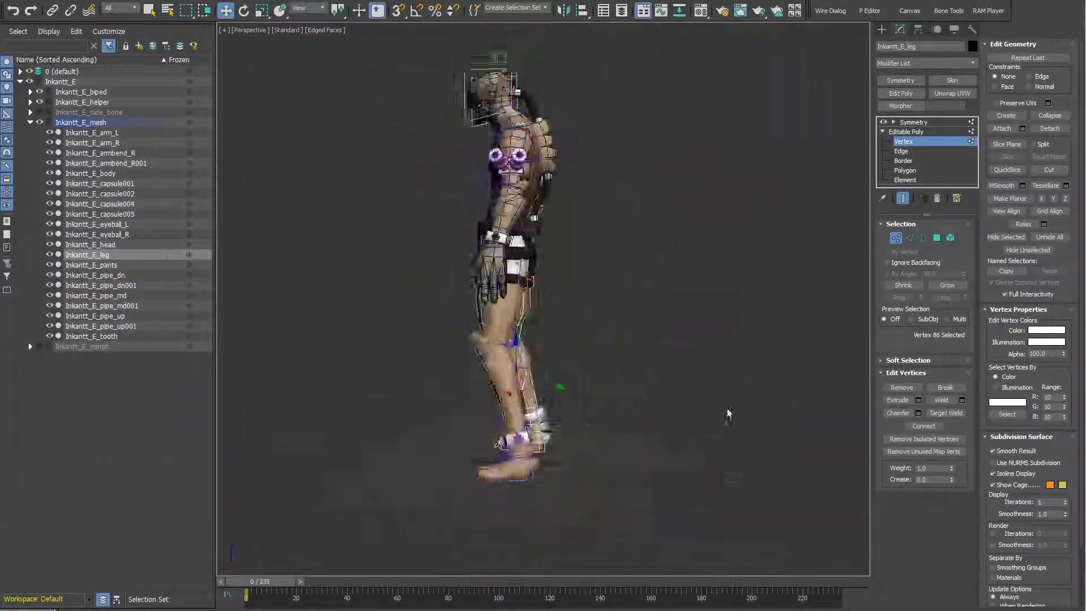